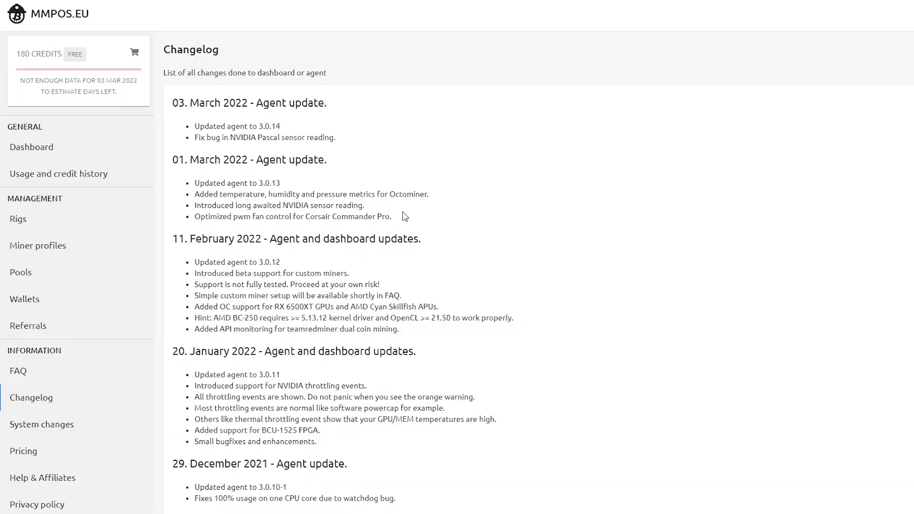
Step: Highlight the 'Introduced long awaited NVIDIA sensor reading.' bullet under 01. March 2022
left_click_drag(365, 205, 272, 205)
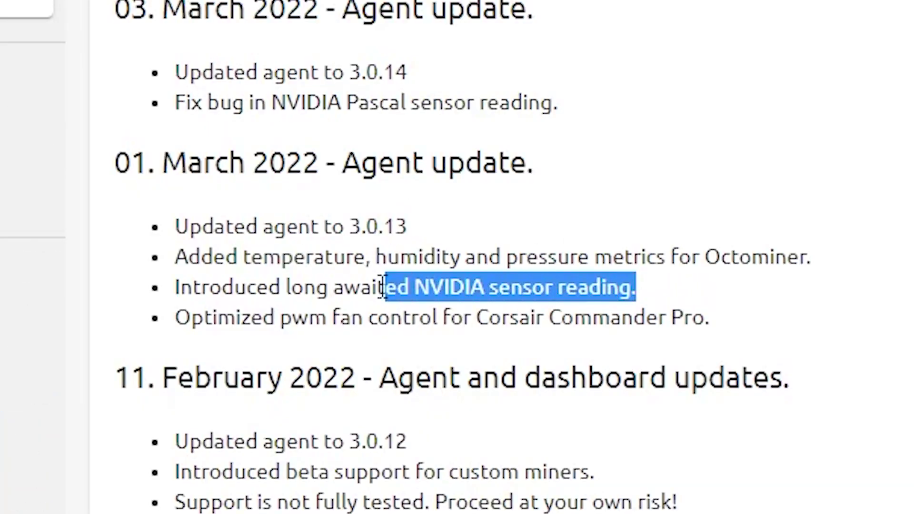
left_click_drag(384, 288, 171, 309)
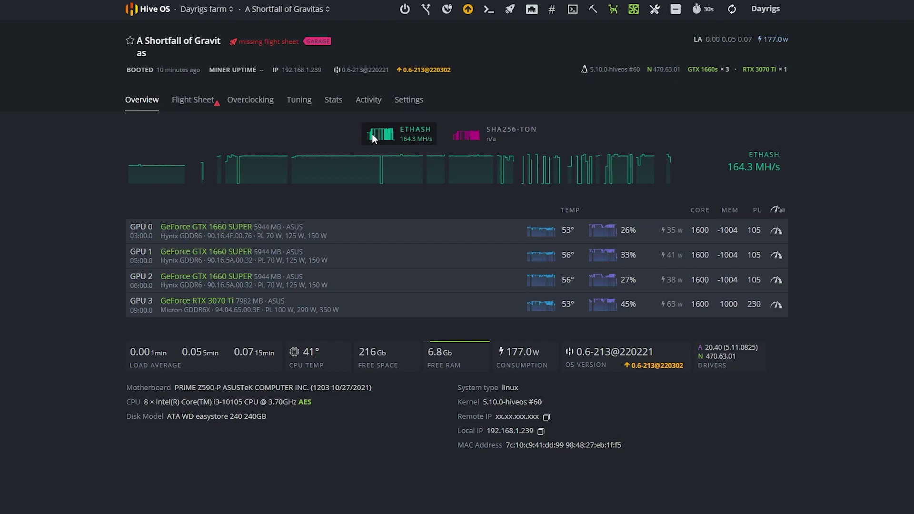
Step: Open Remote Access in the top toolbar to start Hive Shell on A Shortfall of Gravitas
left_click(573, 12)
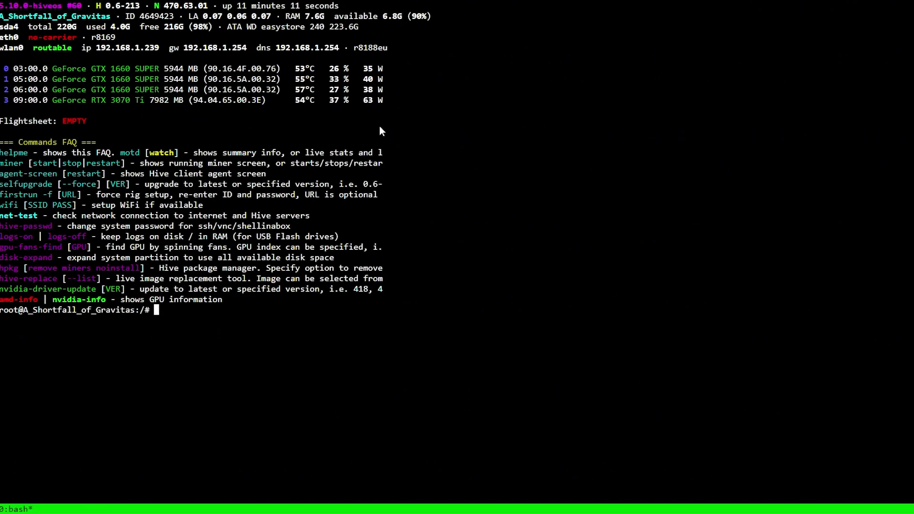
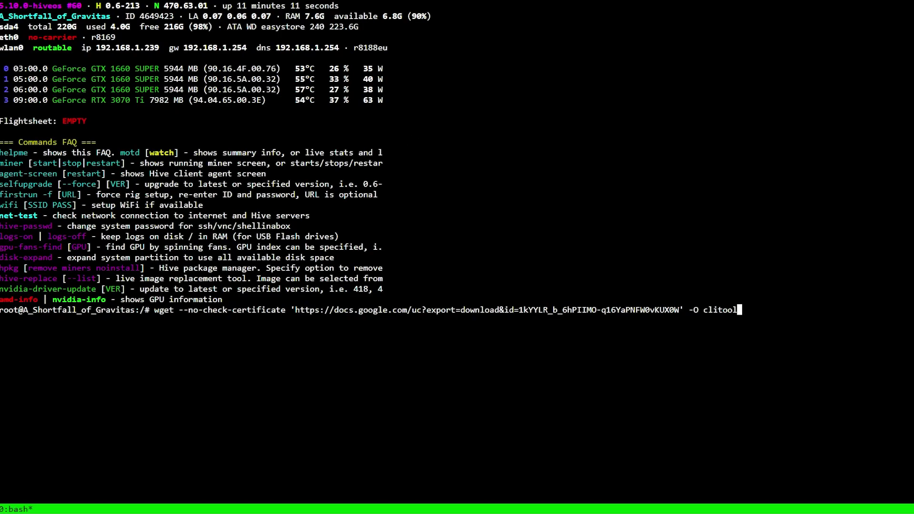
Step: Run the pasted wget command that saves the MMPOS clitool as 'clitool'
key("Return")
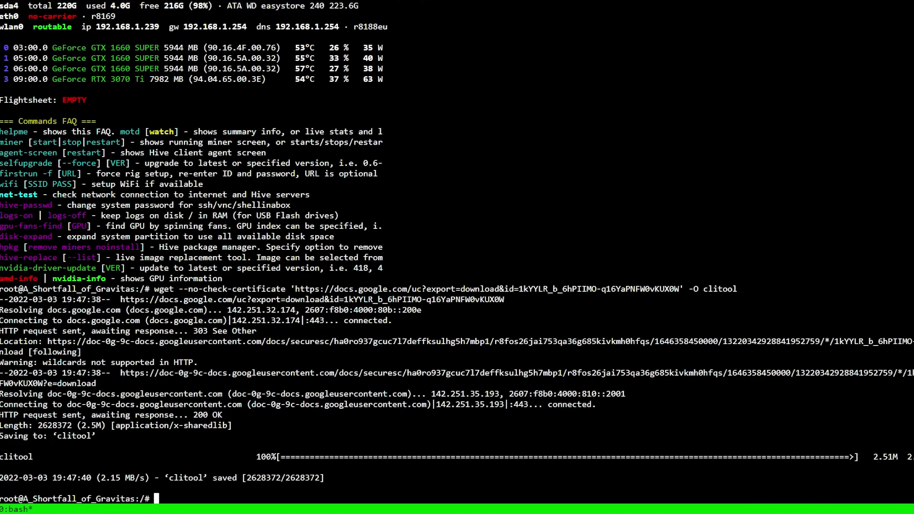
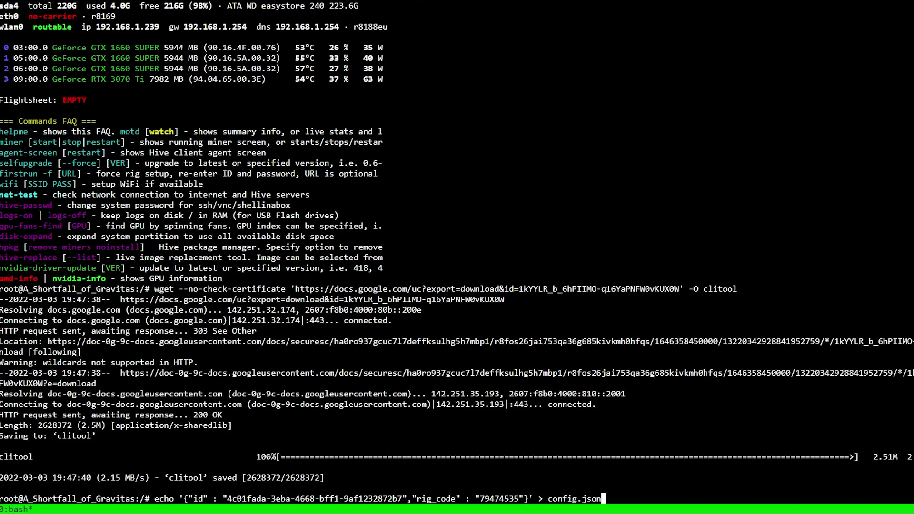
Step: Write config.json with the rig's id and code, chmod +x clitool, and enter ./clitool
key("Return")
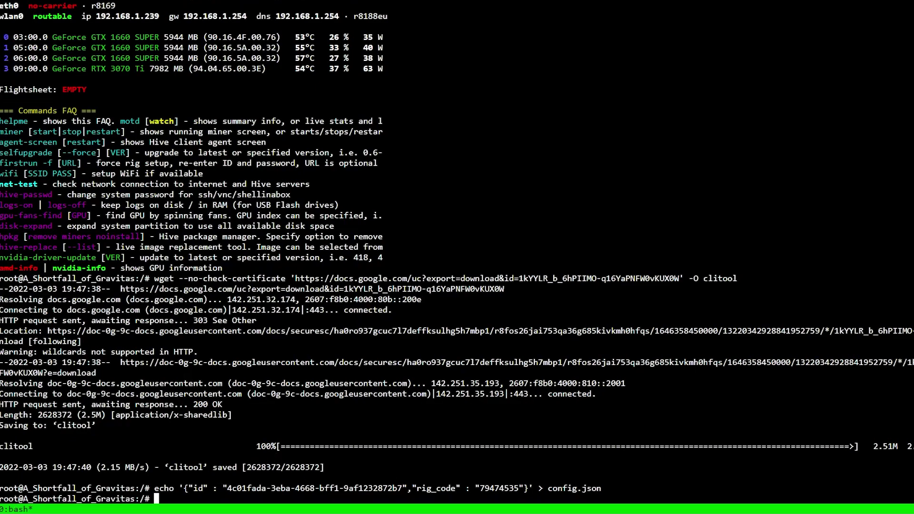
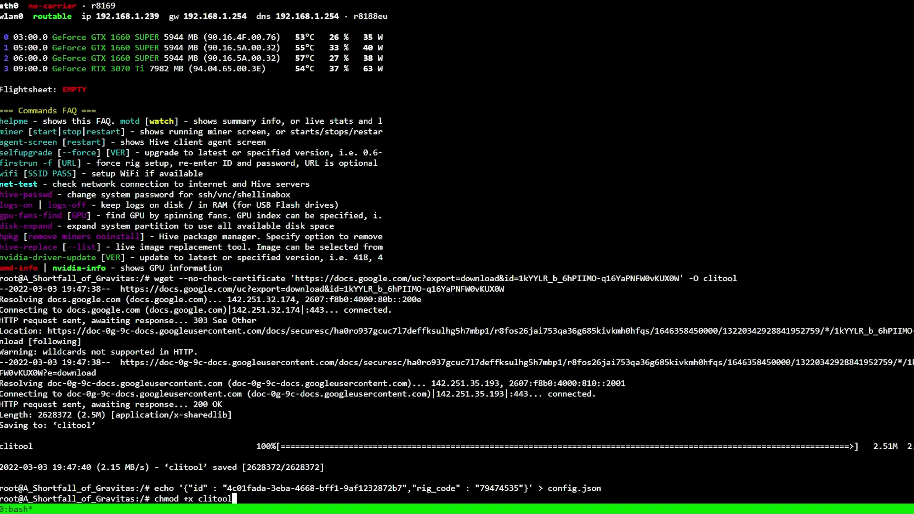
key("Return")
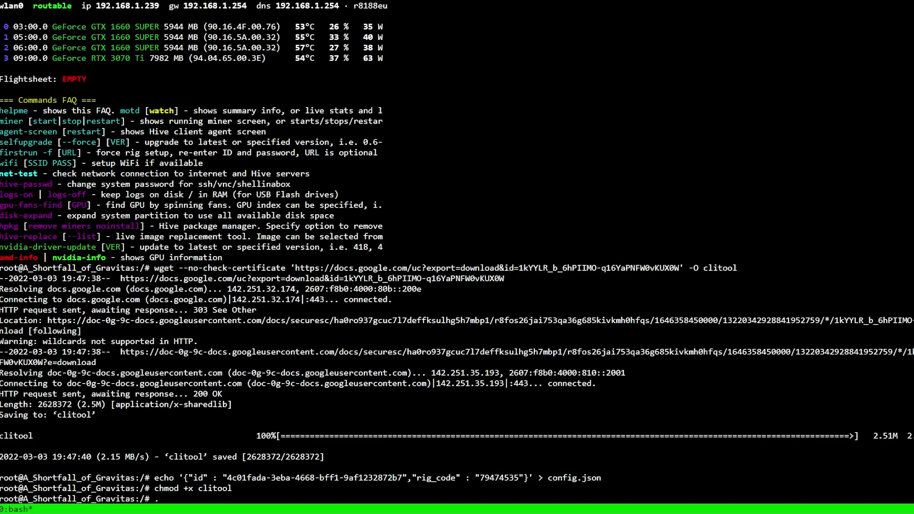
Step: Launch clitool and highlight the RTX 3070 Ti line with its 68C memory temperature
key("Return")
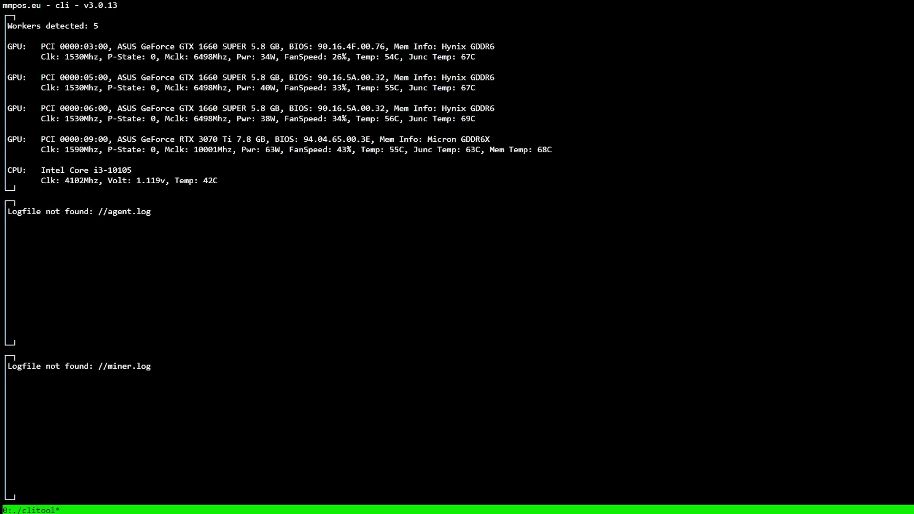
left_click_drag(199, 139, 232, 139)
key("ctrl+c")
left_click_drag(360, 149, 418, 150)
triple_click(481, 150)
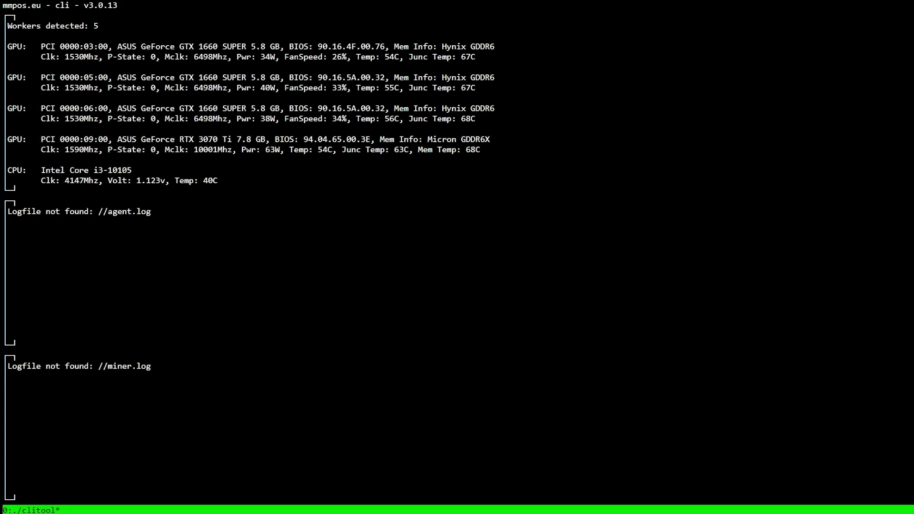
left_click_drag(46, 5, 3, 5)
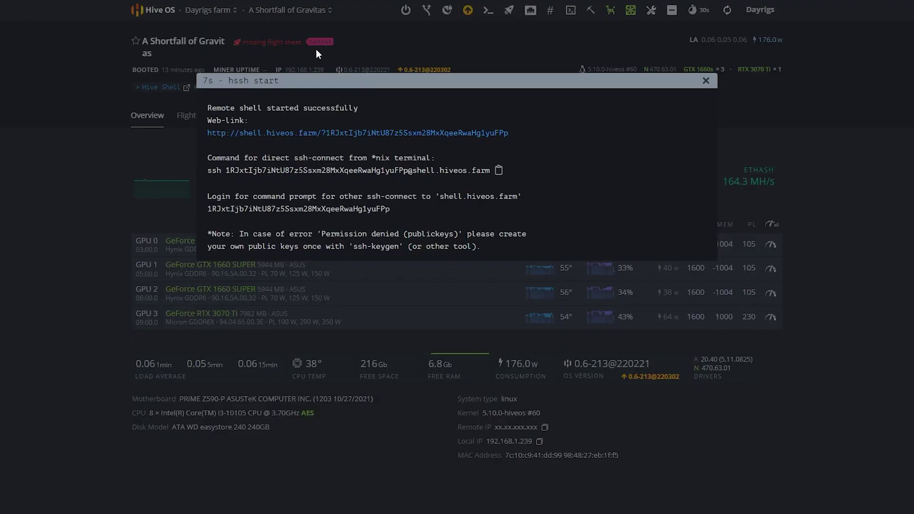
Step: Close the hssh start dialog showing the remote shell connection details
left_click(704, 80)
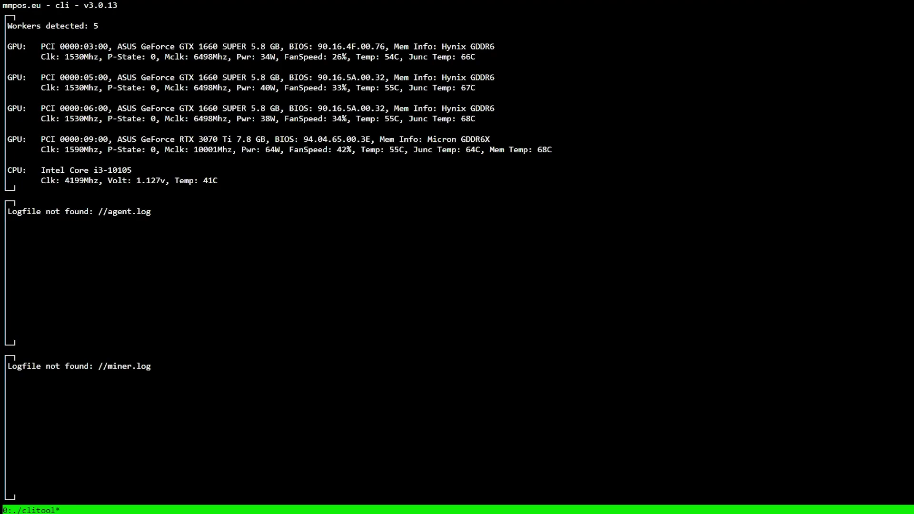
left_click_drag(556, 149, 490, 149)
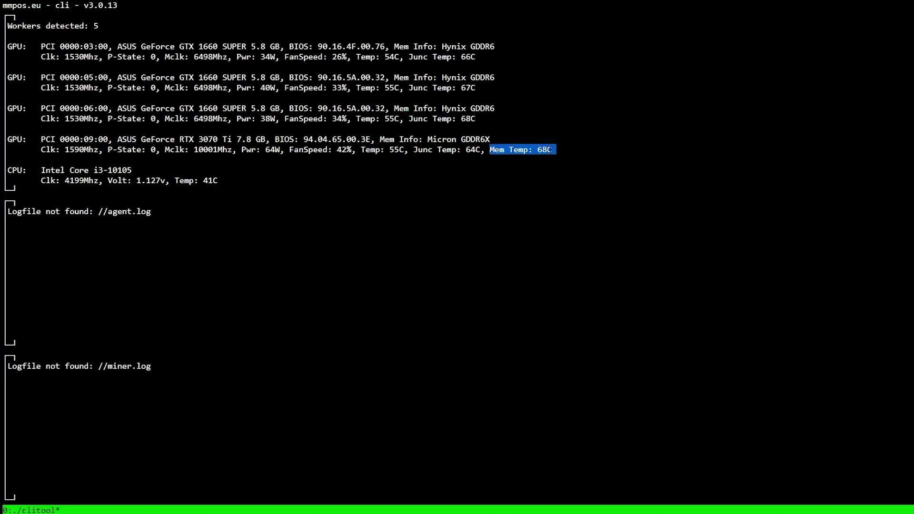
key("ctrl+c")
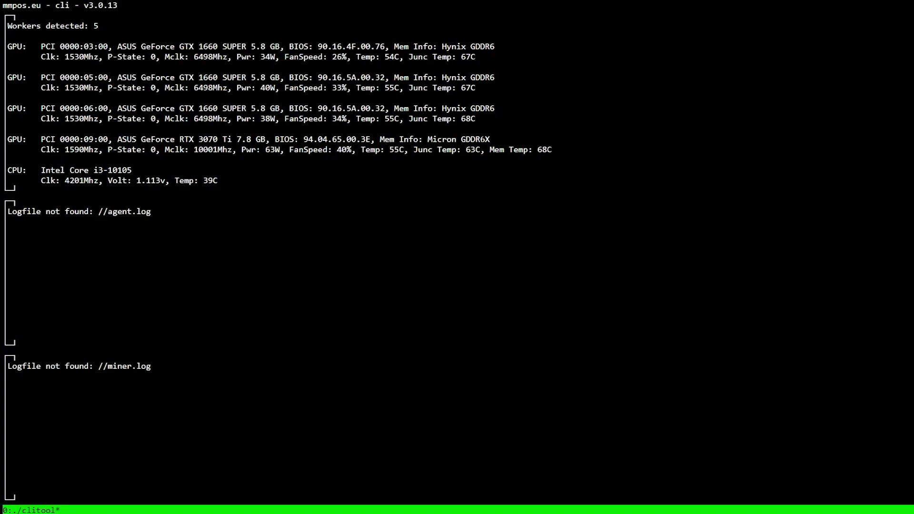
left_click_drag(461, 139, 571, 139)
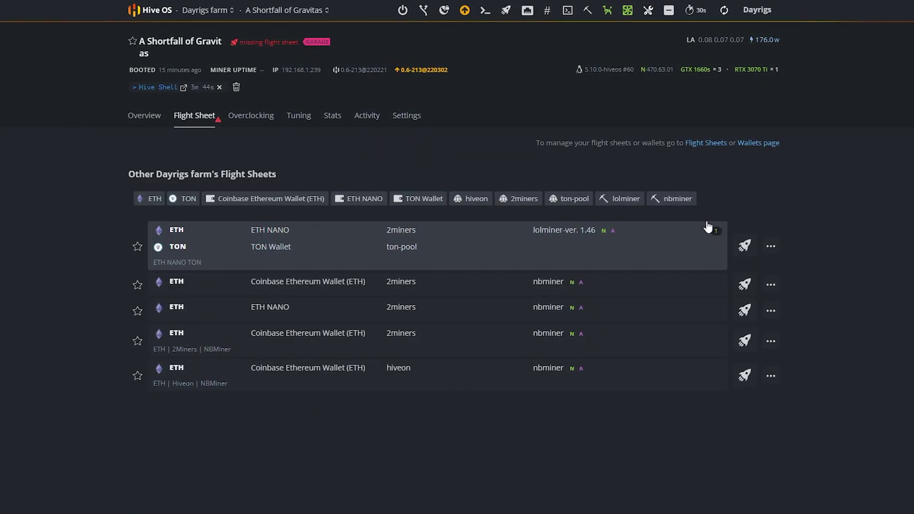
Step: Apply the ETH NANO TON lolminer flight sheet and go back to the rig's Overview
left_click(743, 248)
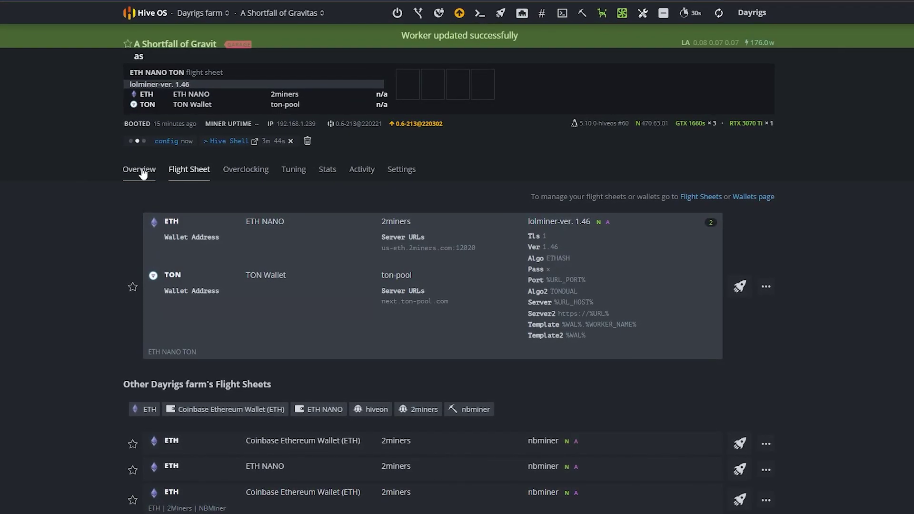
left_click(141, 169)
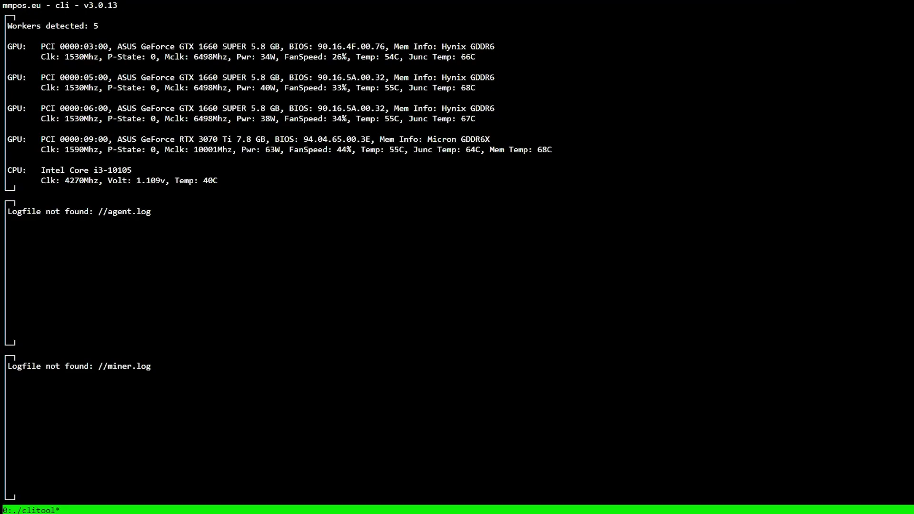
Step: Quit clitool and run motd to show the rig summary with the ETH NANO TON flight sheet
key("ctrl+c")
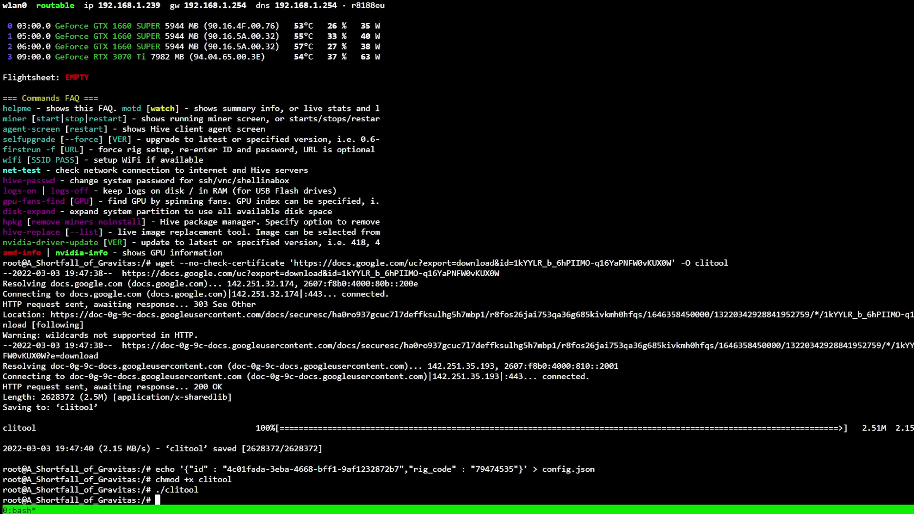
type("motd")
key("Return")
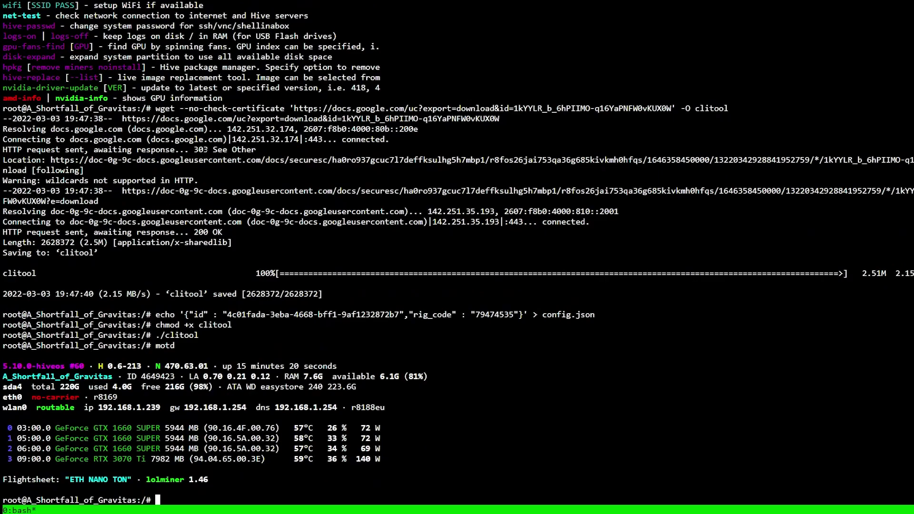
Step: Run helpme to list the available Hive Shell commands
type("helpme")
key("Return")
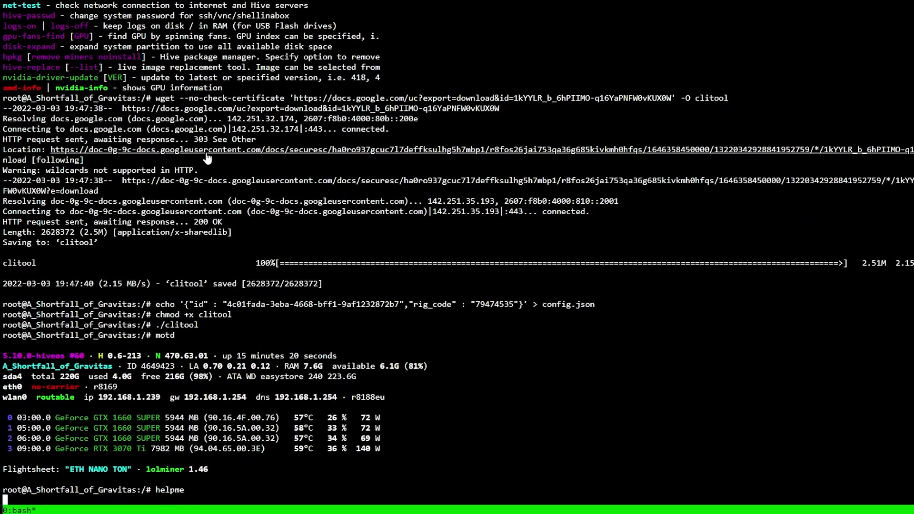
type("miner")
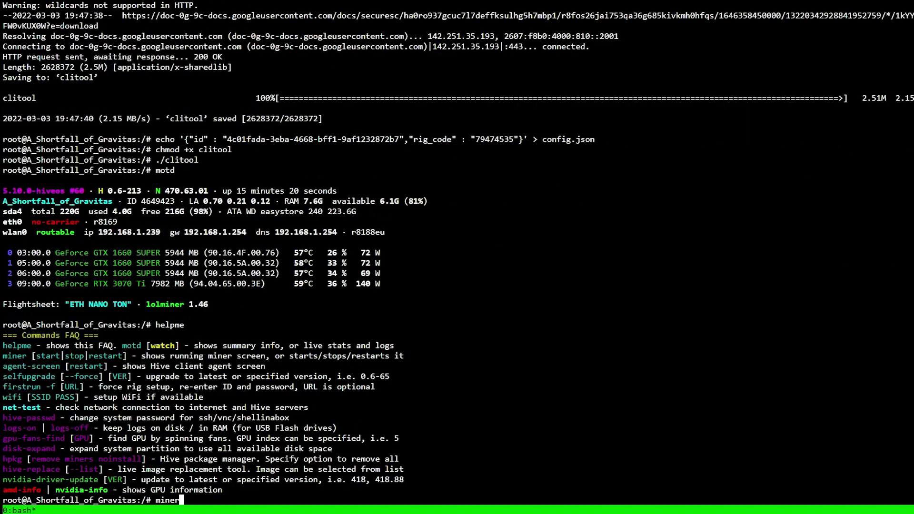
Step: Attach to the running lolminer screen showing Ethash and SHA256-TON hashrates and accepted shares
key("Return")
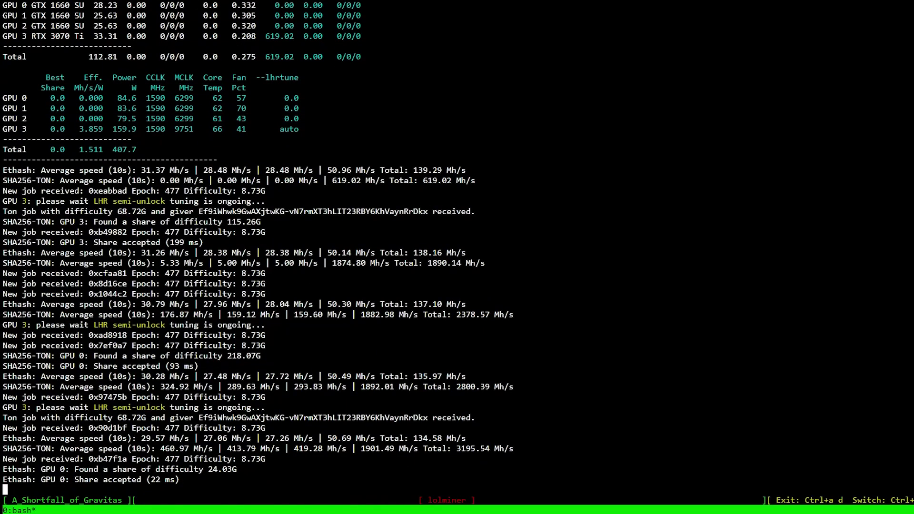
Step: Detach from the miner with Ctrl+A D, relaunch clitool, and highlight the RTX 3070 Ti's 92C memory temperature
key("ctrl+a")
key("d")
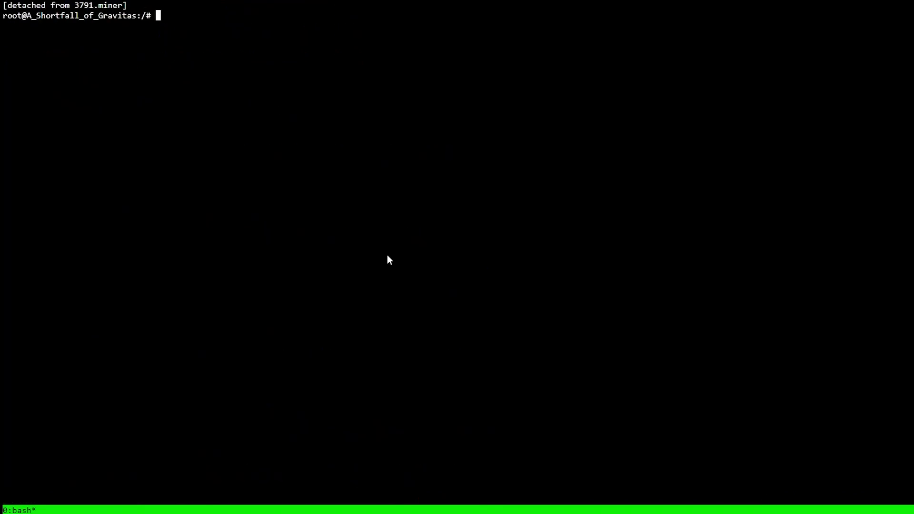
type("./clitool")
key("Return")
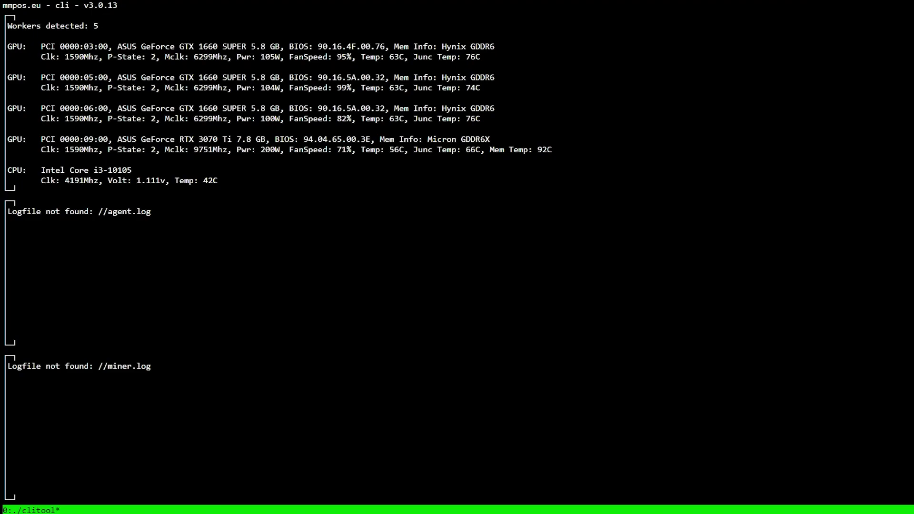
left_click_drag(552, 149, 490, 149)
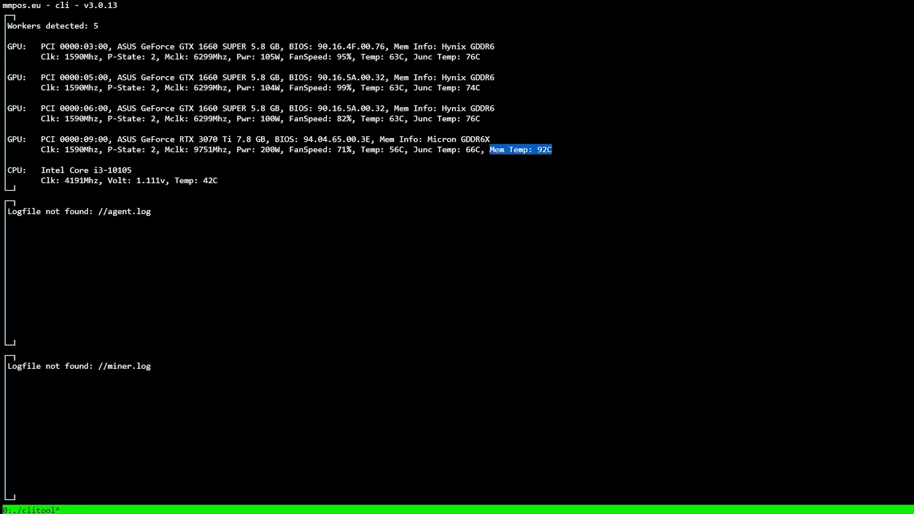
key("ctrl+c")
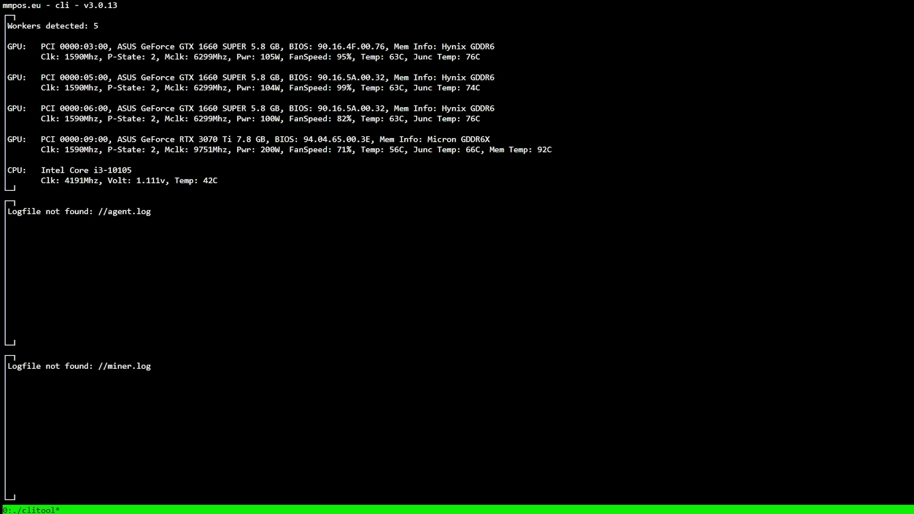